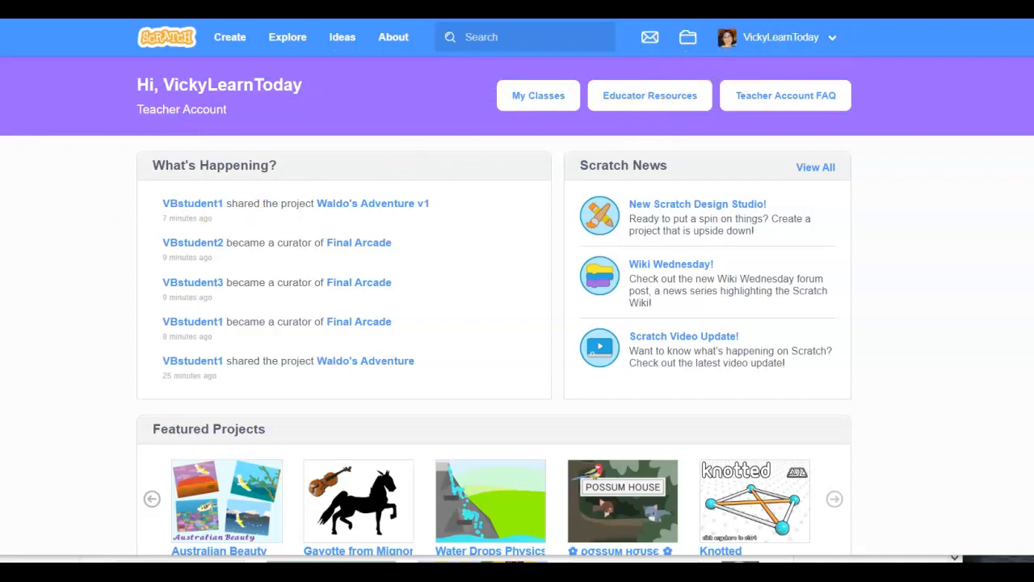
# Switch to the student account's window and examine the student's class page down to the class studios
pyautogui.hotkey('alt', 'Tab')
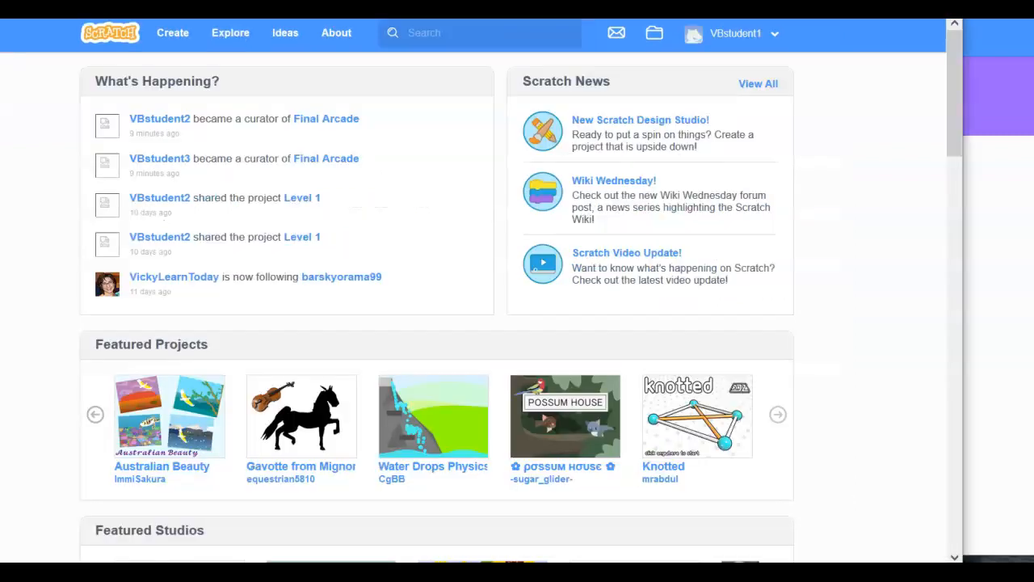
pyautogui.click(726, 44)
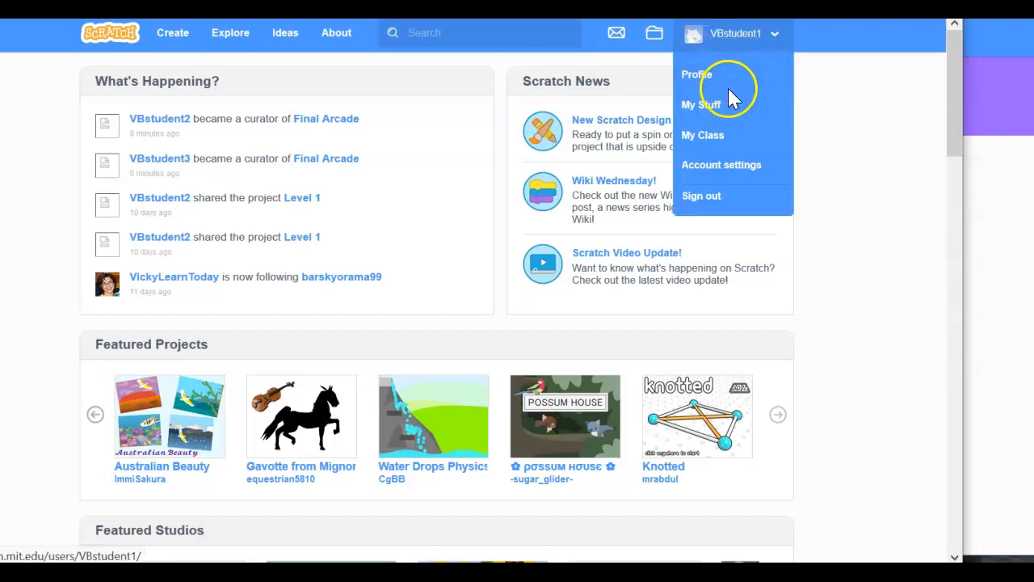
pyautogui.click(724, 135)
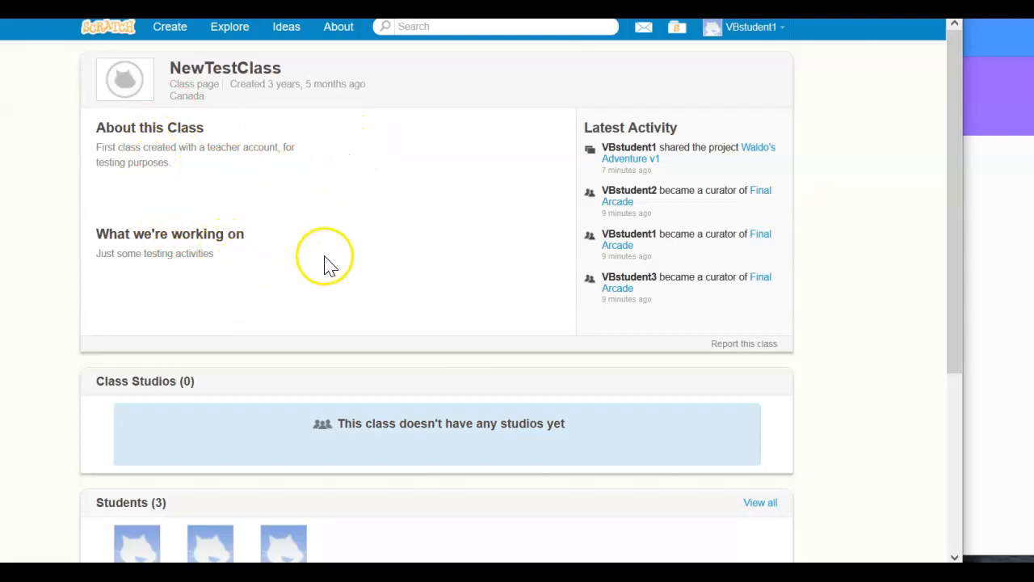
pyautogui.scroll(-3, 325, 259)
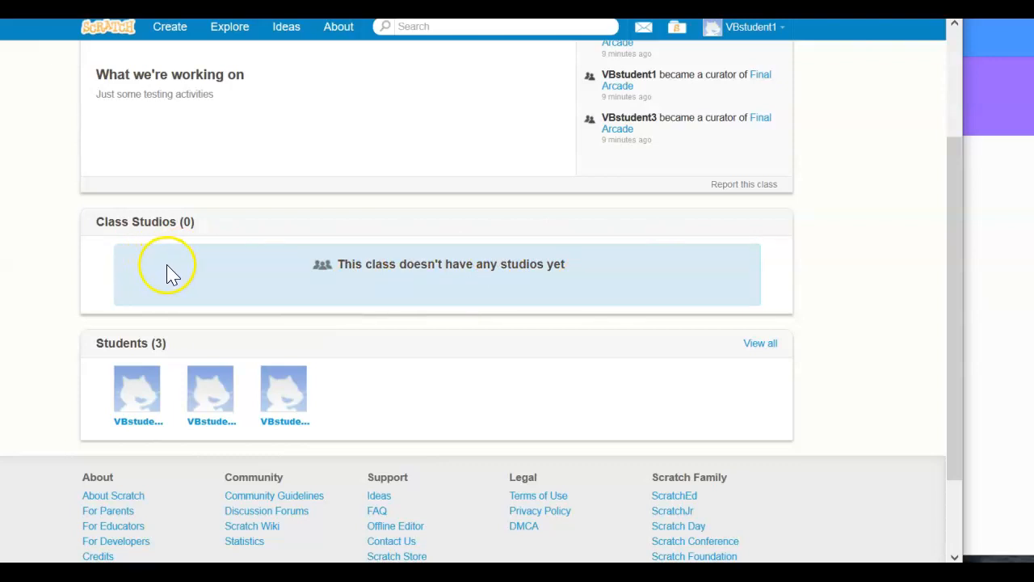
# Return to the teacher account and open the studios list of NewTestClass
pyautogui.click(994, 335)
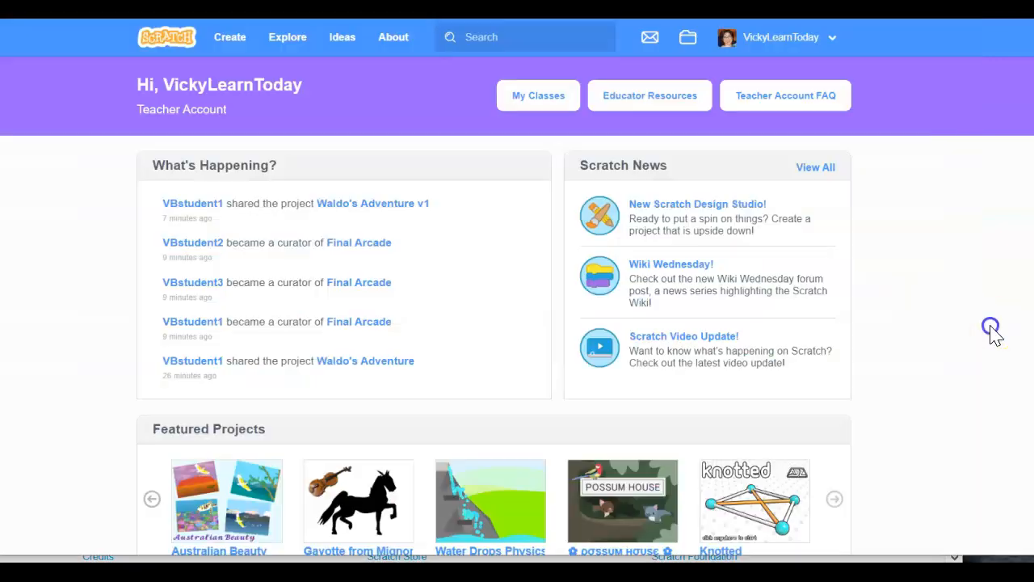
pyautogui.click(783, 41)
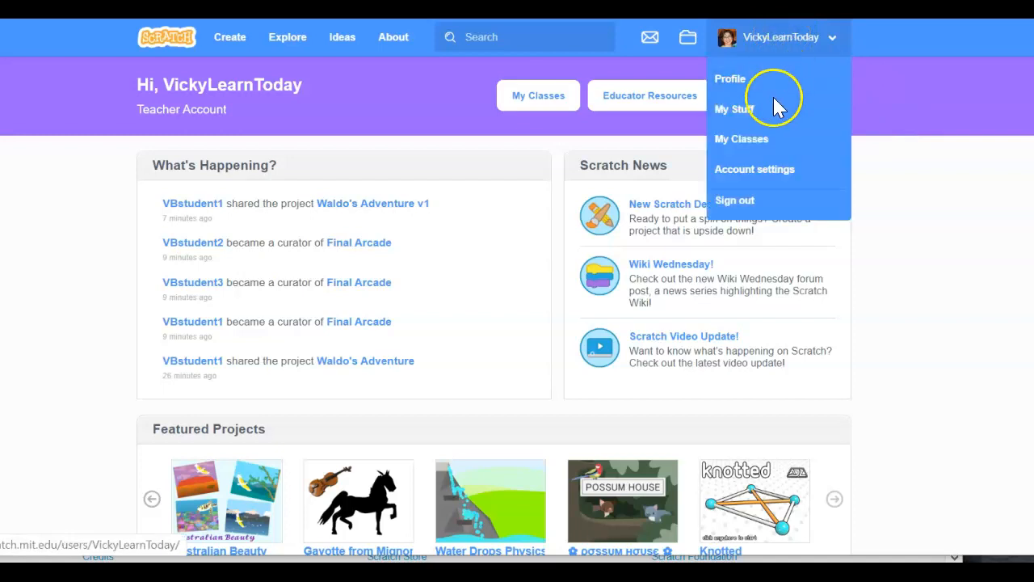
pyautogui.click(763, 146)
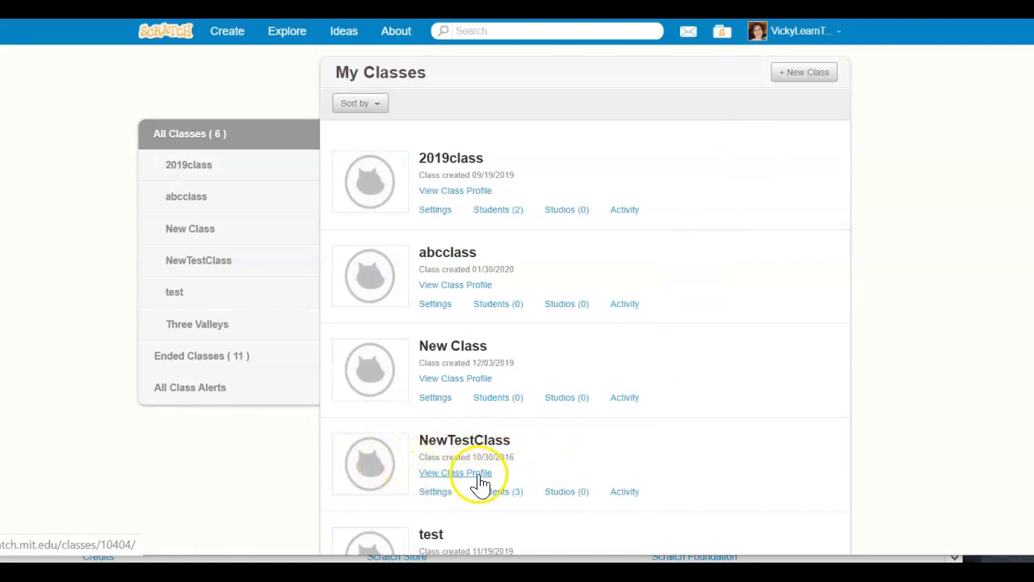
pyautogui.click(569, 495)
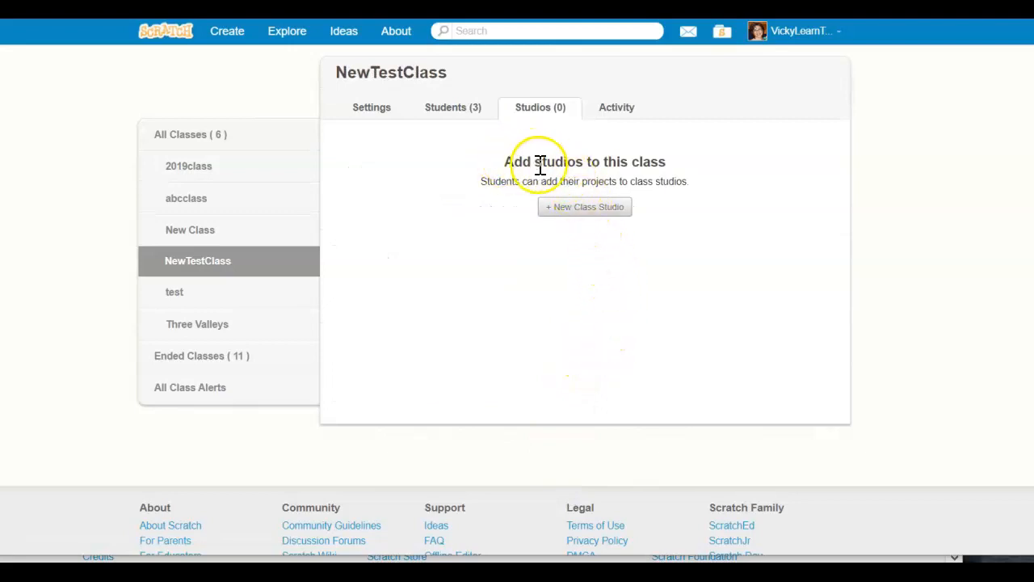
# Add a class studio named Sandbox to NewTestClass, leaving its description empty
pyautogui.click(574, 210)
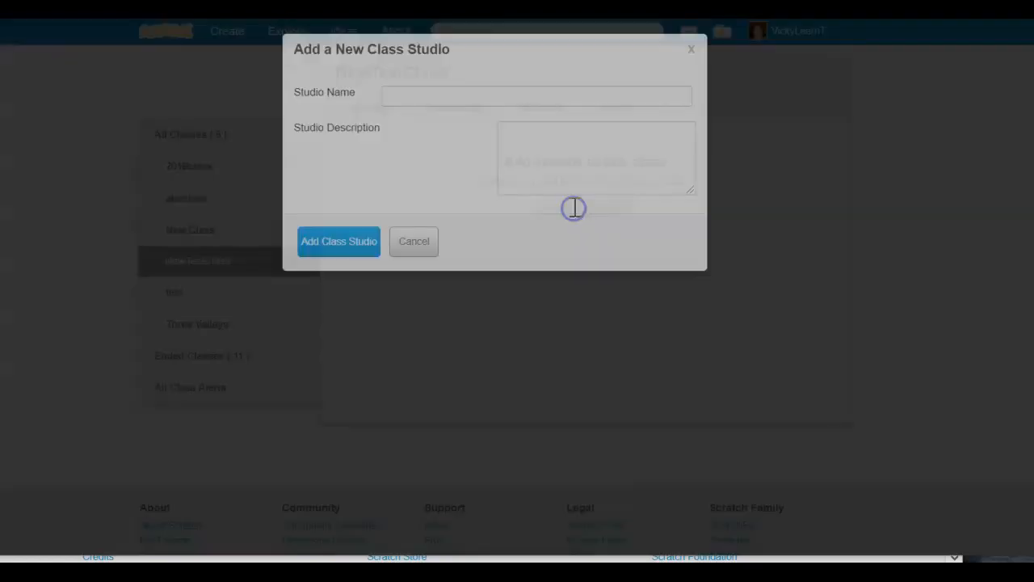
pyautogui.click(429, 160)
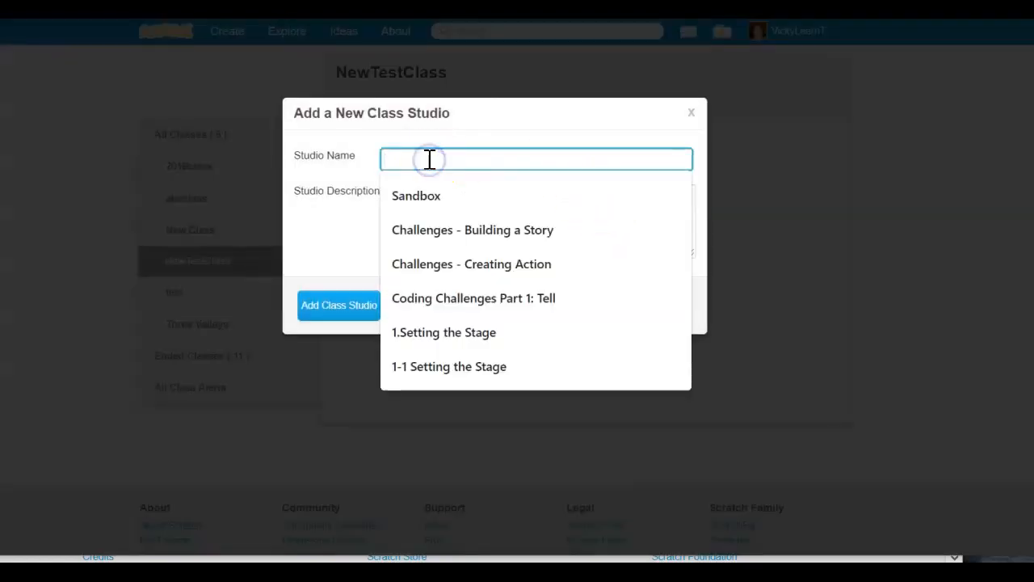
pyautogui.click(415, 197)
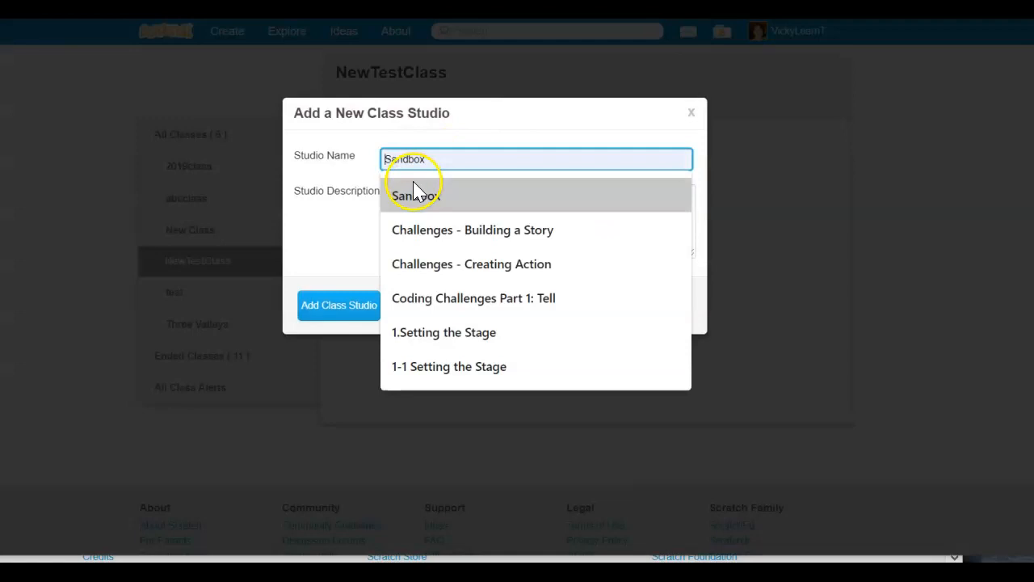
pyautogui.click(415, 198)
pyautogui.click(517, 204)
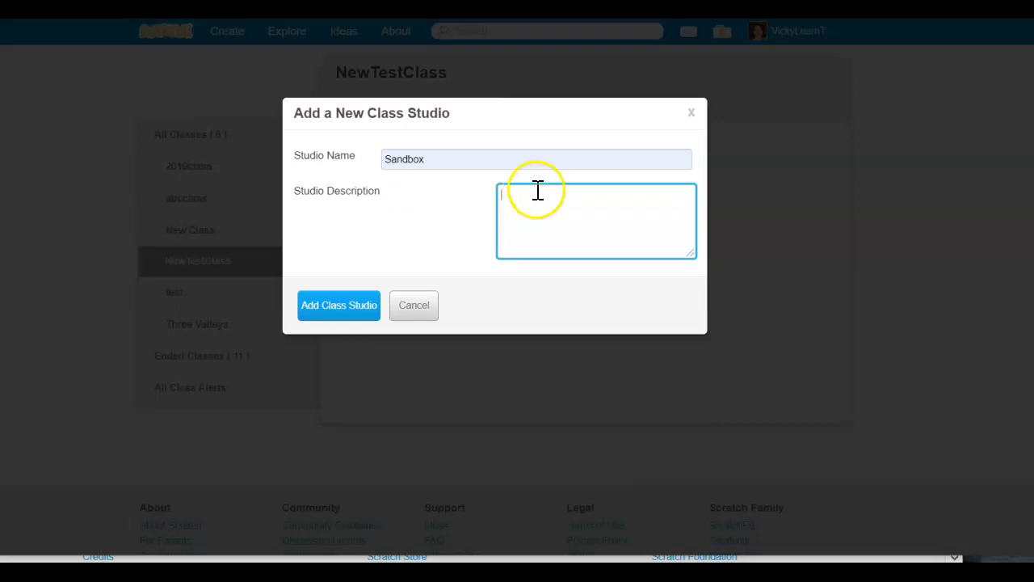
pyautogui.click(352, 307)
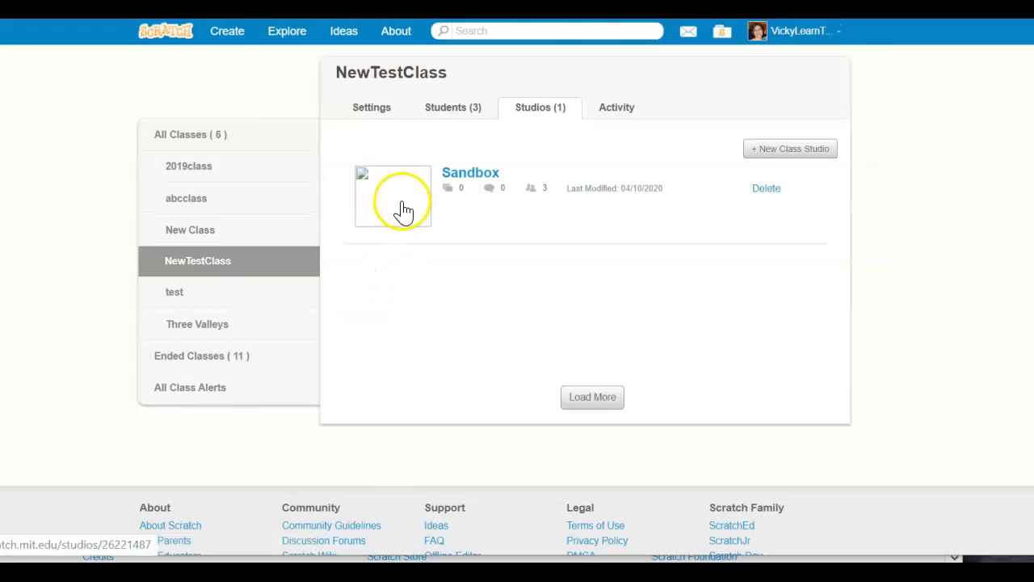
# Add another class studio named Virtual Arcade without a description
pyautogui.click(784, 153)
pyautogui.click(428, 159)
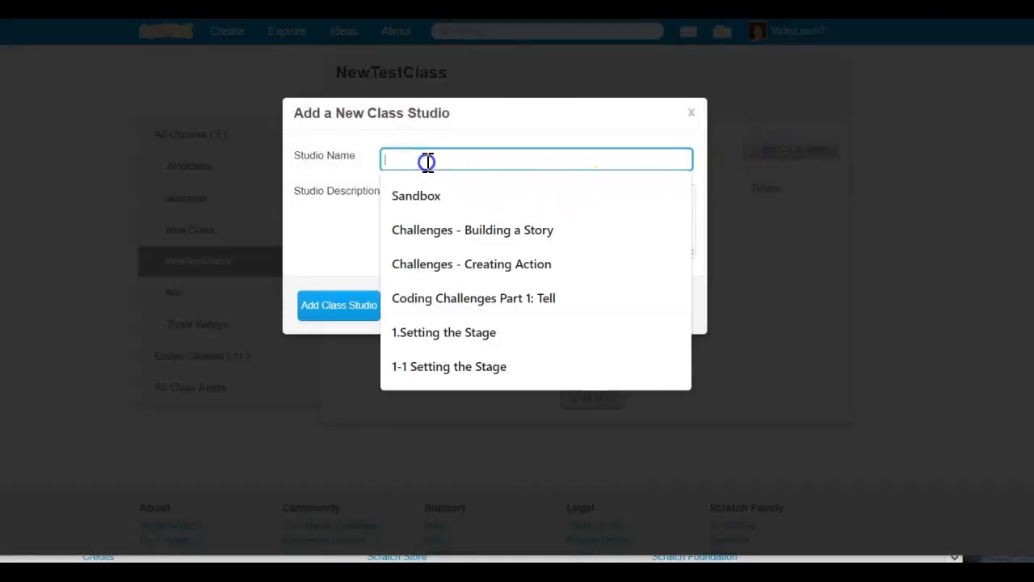
pyautogui.write('Virtual Arcade')
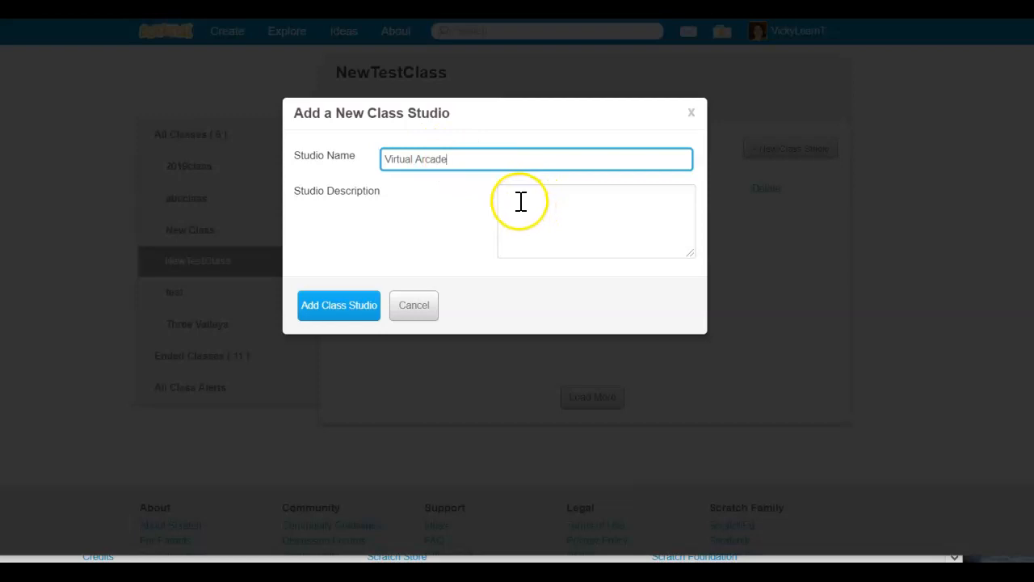
pyautogui.click(349, 307)
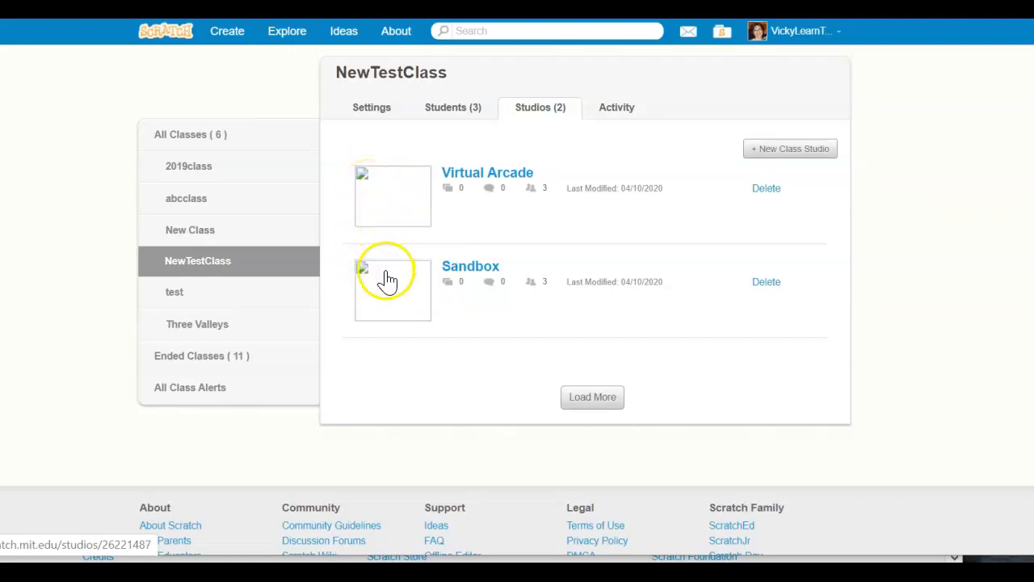
# Allow anyone to add projects to the Virtual Arcade studio and return to the class's studios list
pyautogui.click(461, 180)
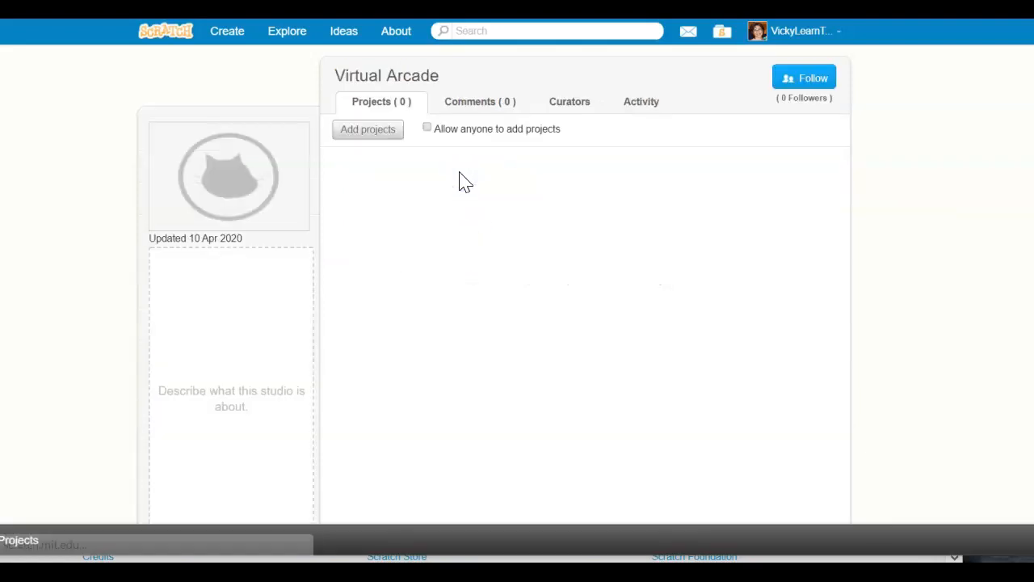
pyautogui.click(426, 130)
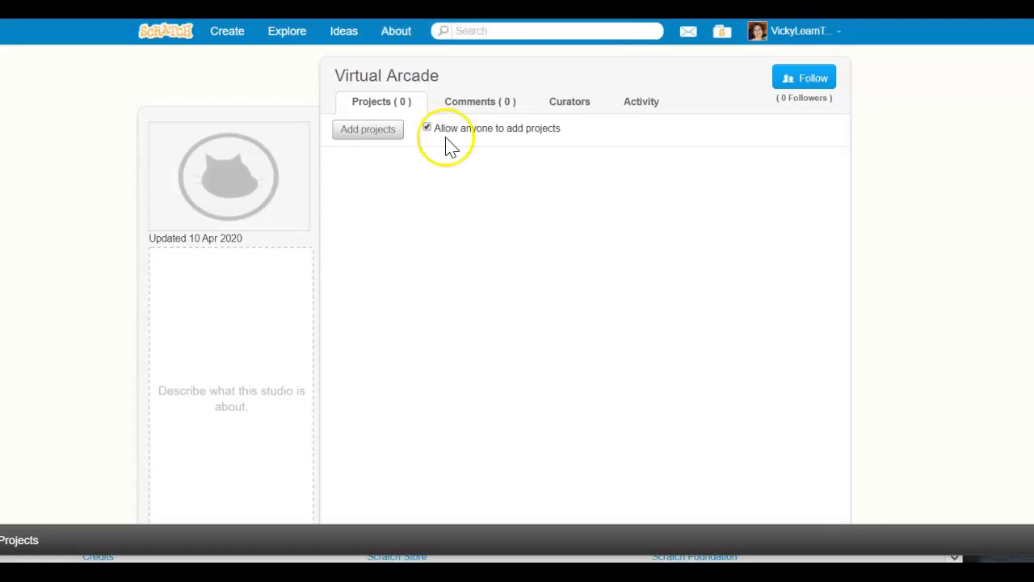
pyautogui.hotkey('alt', 'Left')
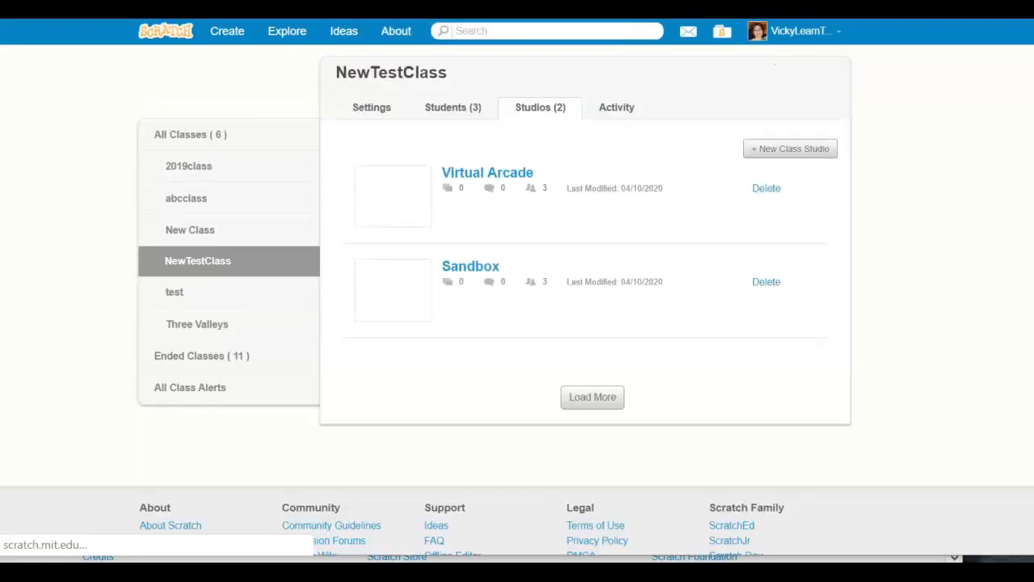
# Open the Sandbox studio and allow anyone to add projects to it
pyautogui.click(471, 268)
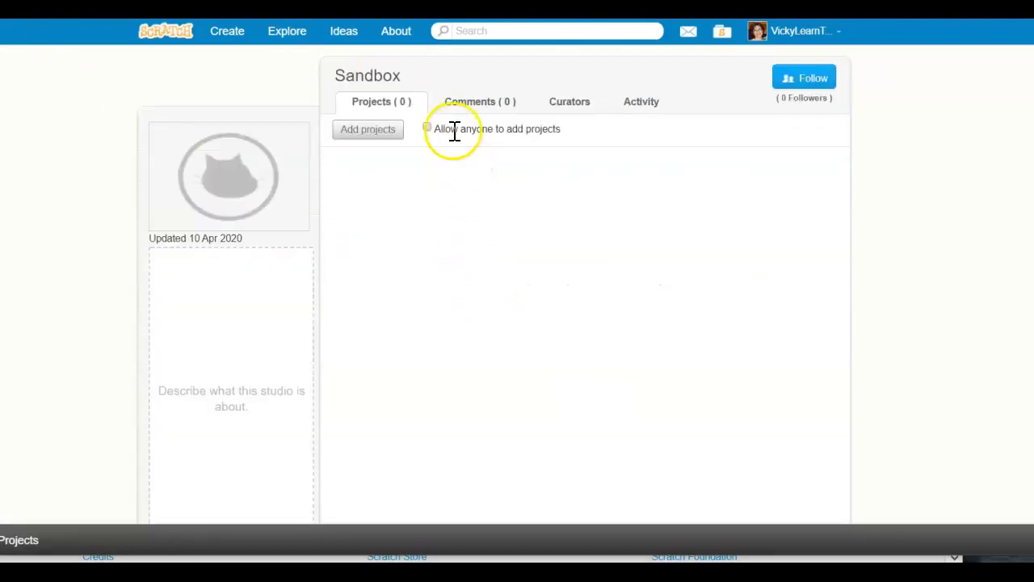
pyautogui.click(426, 129)
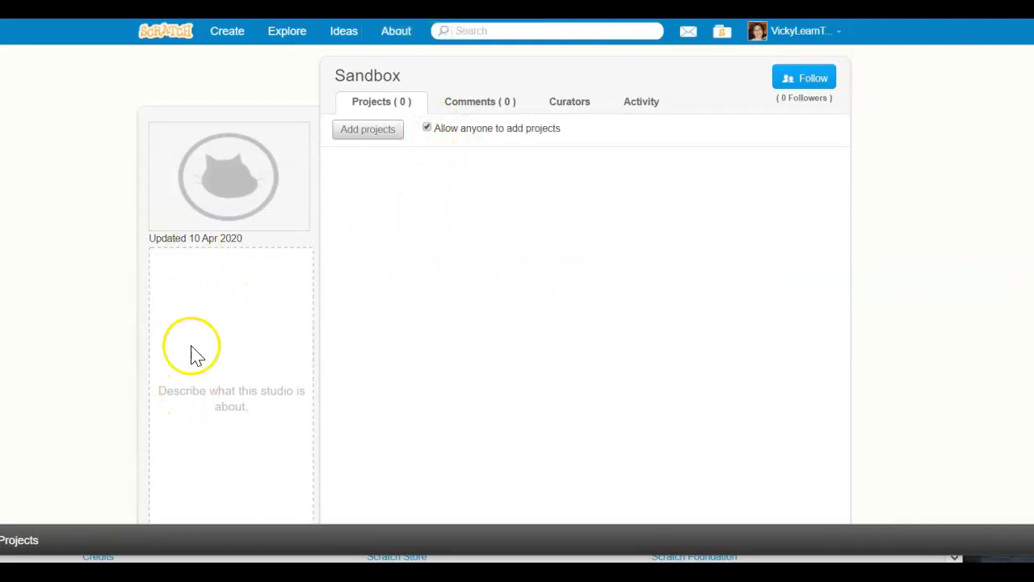
pyautogui.click(185, 274)
# Switch to the student account's window and check the updated NewTestClass page for the class studios
pyautogui.moveTo(227, 201)
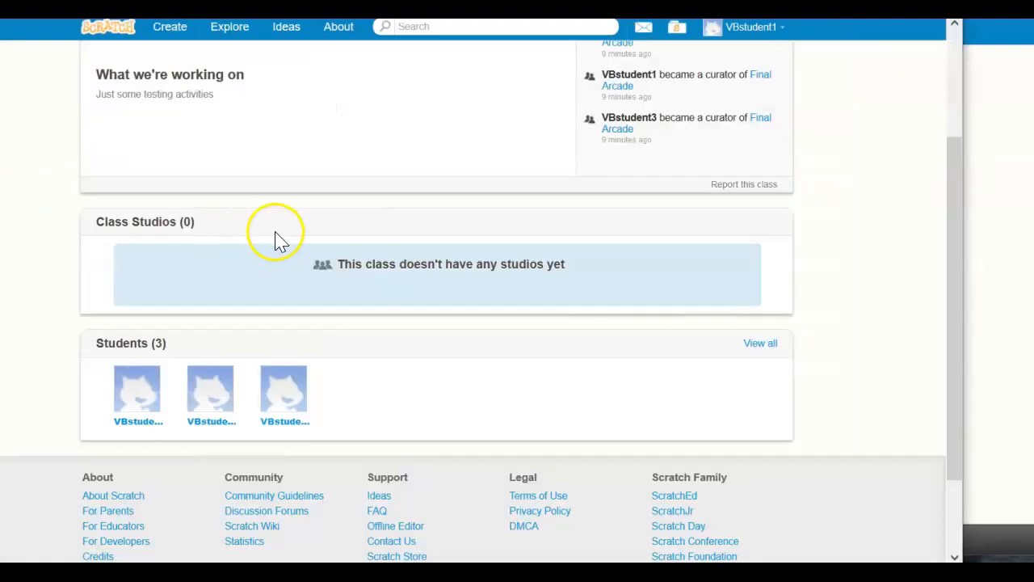
pyautogui.scroll(3, 554, 152)
pyautogui.scroll(1, 554, 152)
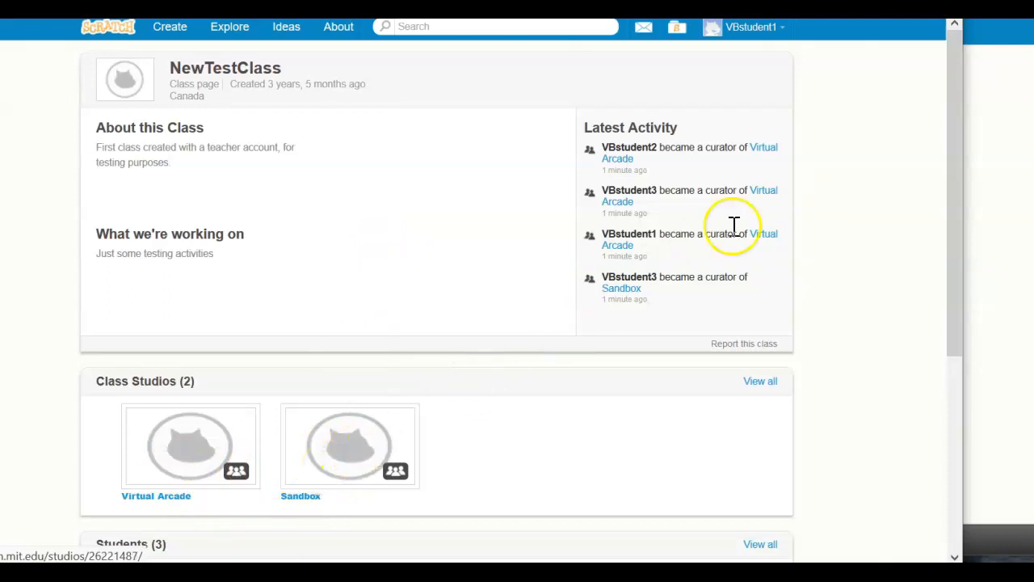
# Open the student's project Waldo's Adventure v1 from their own projects and share it from its project page
pyautogui.click(745, 32)
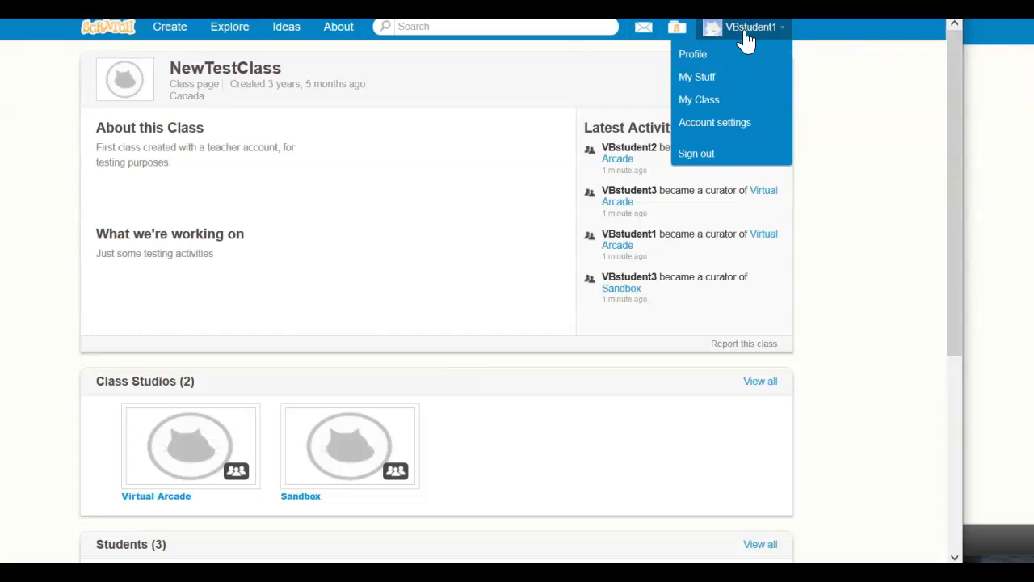
pyautogui.click(725, 78)
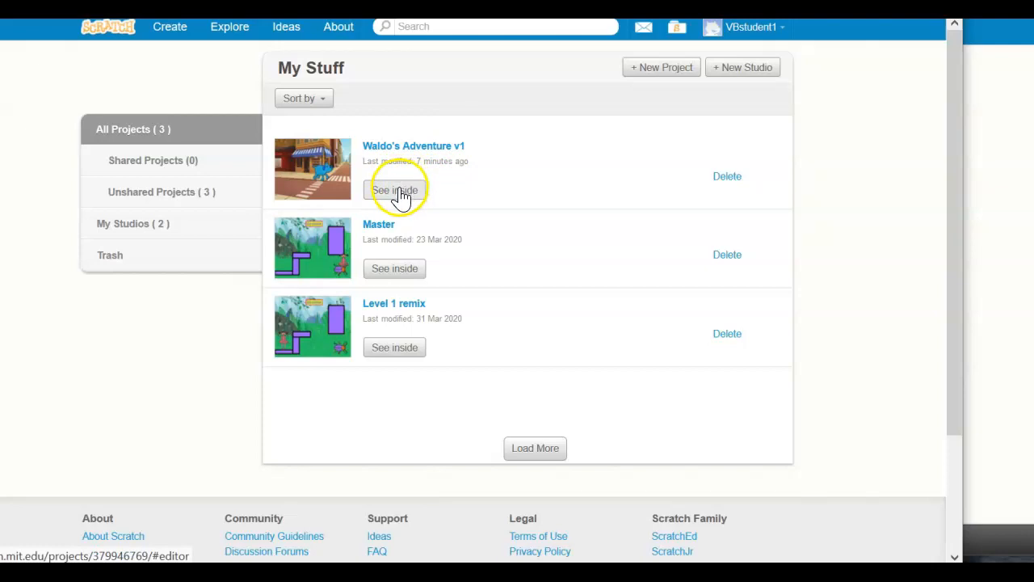
pyautogui.click(401, 194)
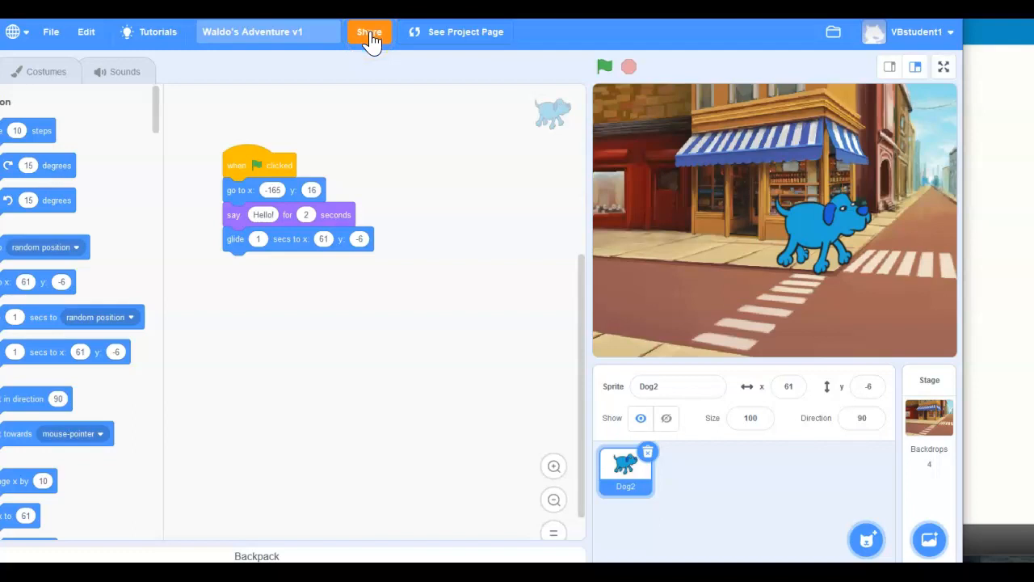
pyautogui.click(437, 33)
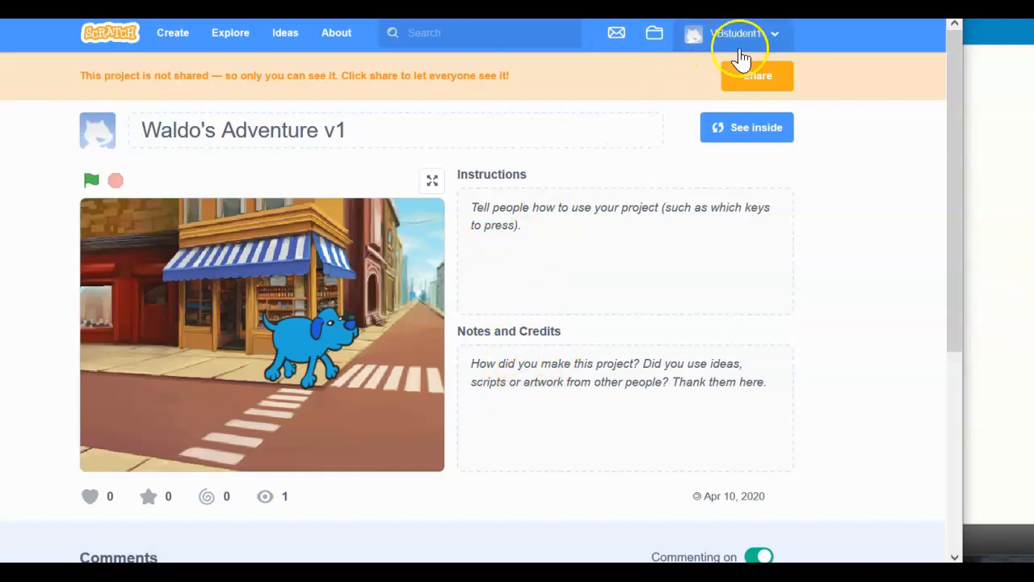
pyautogui.click(756, 78)
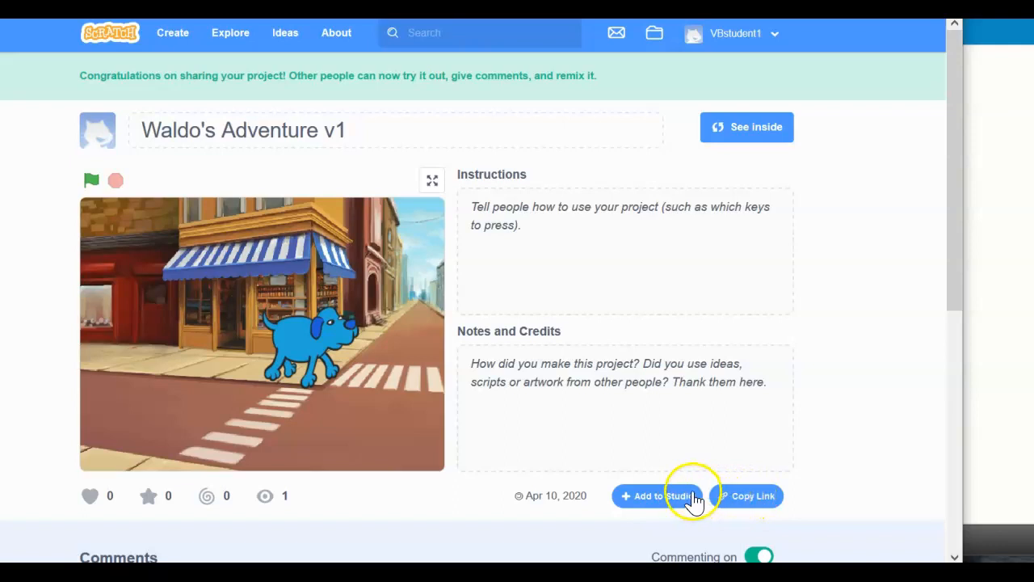
# Add the shared Waldo's Adventure v1 project to the Sandbox studio
pyautogui.click(625, 502)
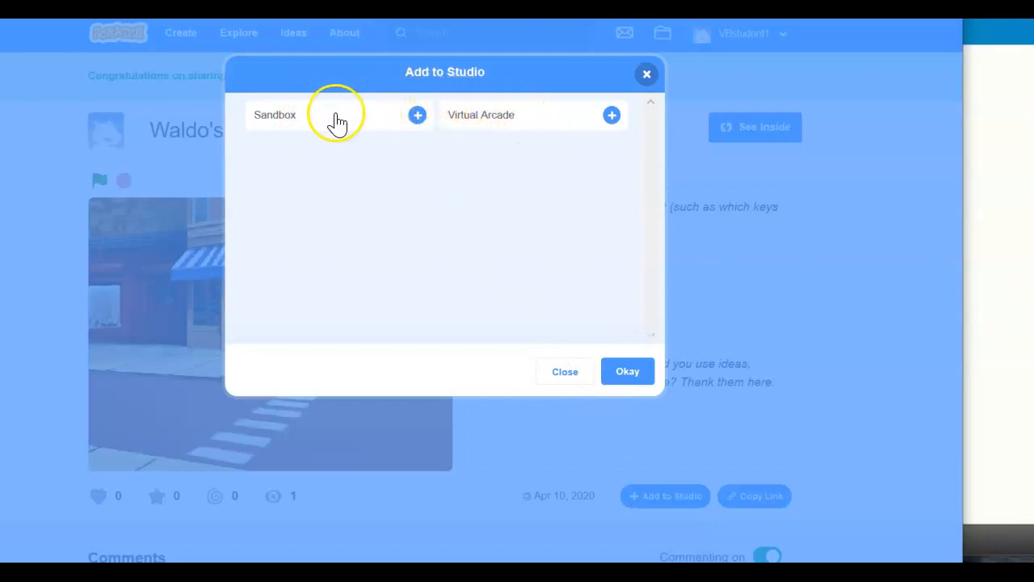
pyautogui.click(416, 116)
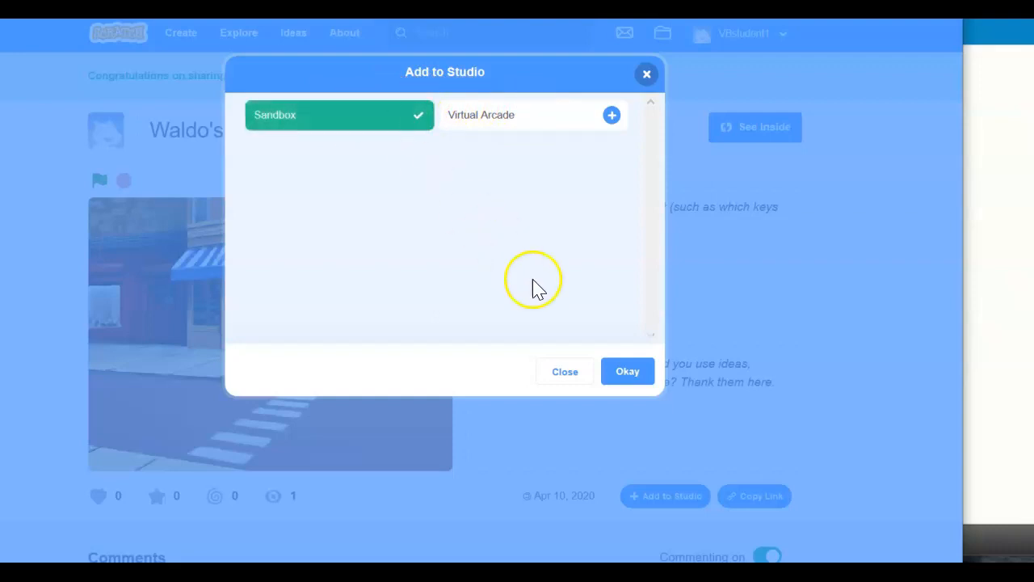
pyautogui.click(627, 373)
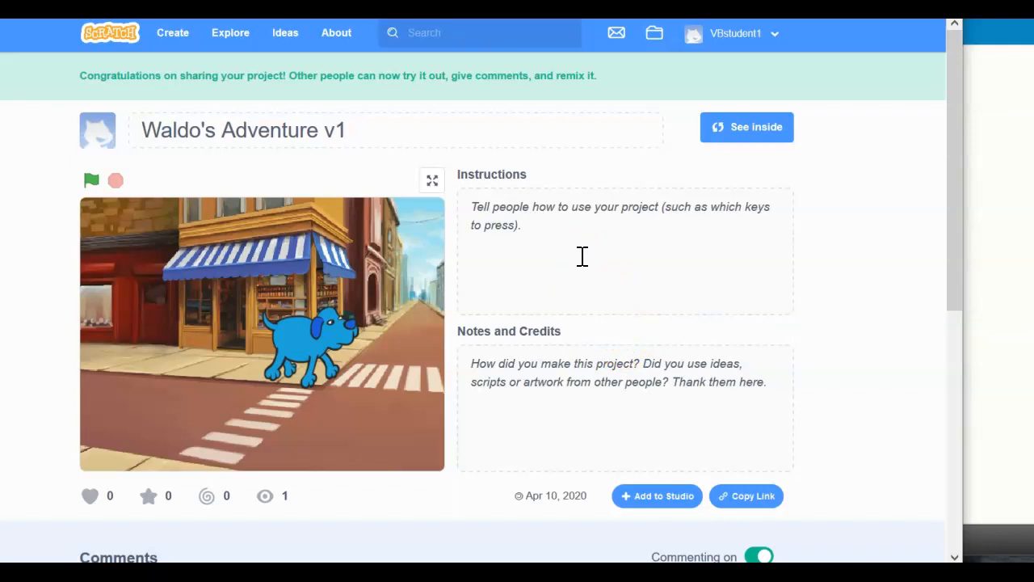
# Open the Virtual Arcade studio from the student's NewTestClass page
pyautogui.click(729, 42)
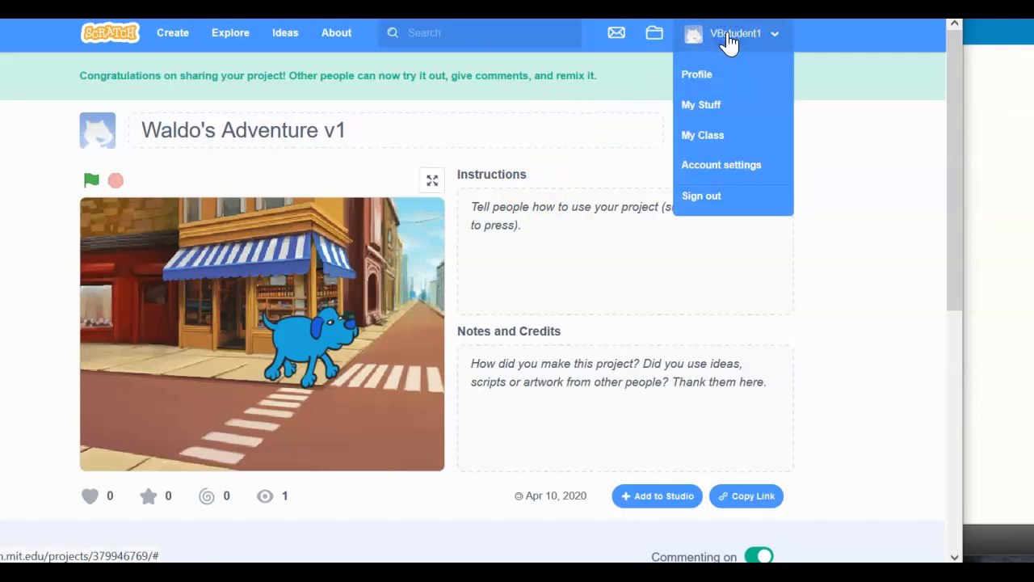
pyautogui.click(708, 138)
pyautogui.click(708, 137)
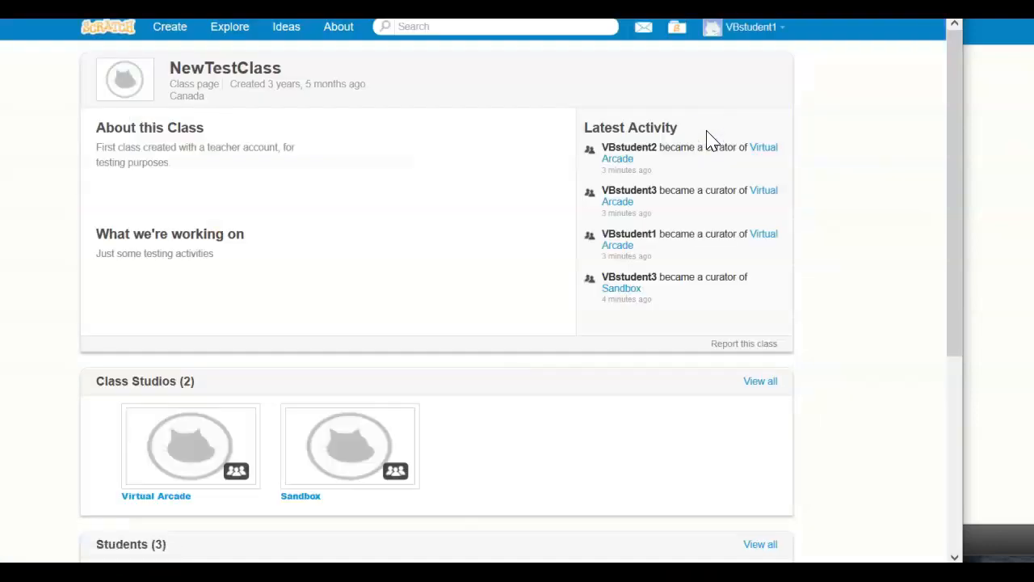
pyautogui.click(175, 447)
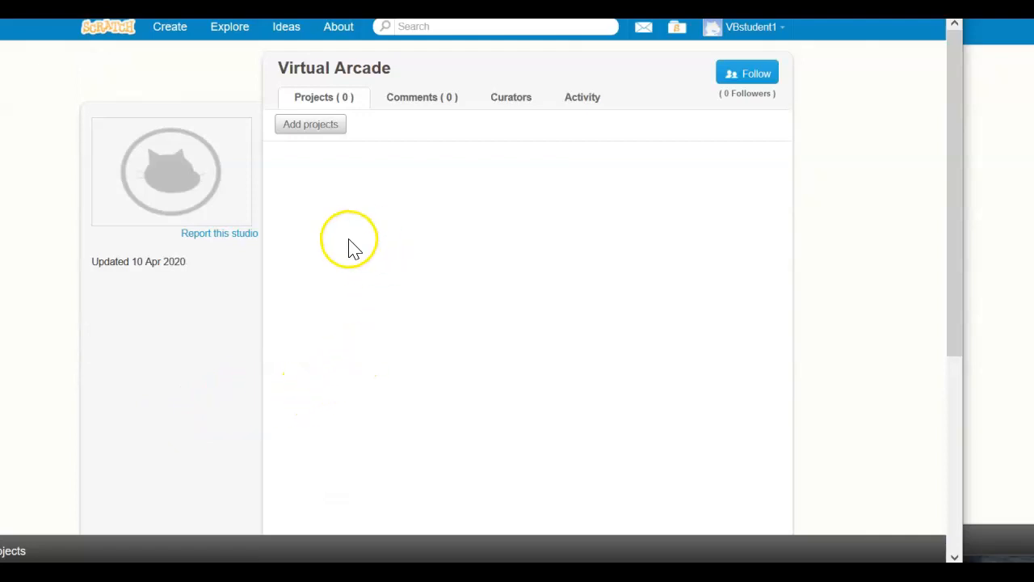
# Add the student's shared project Waldo's Adventure v1 to the Virtual Arcade studio and look over the studio page
pyautogui.click(308, 131)
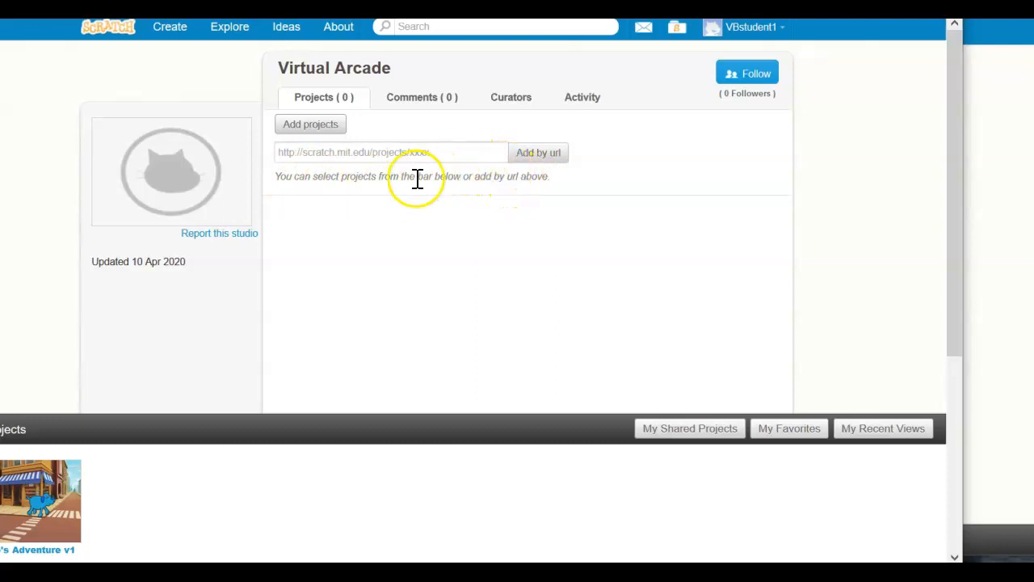
pyautogui.moveTo(67, 501)
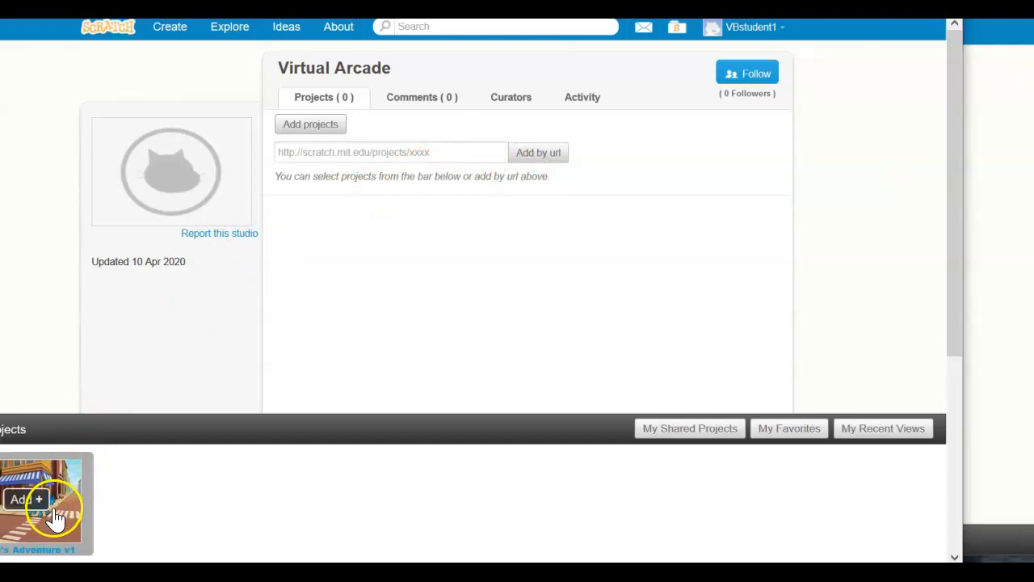
pyautogui.click(46, 511)
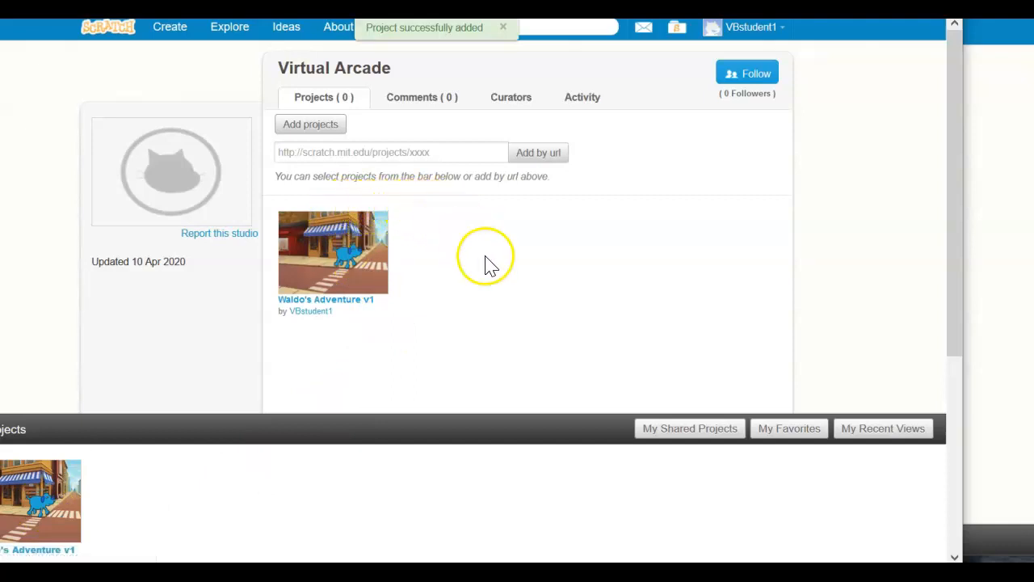
pyautogui.scroll(-2, 508, 268)
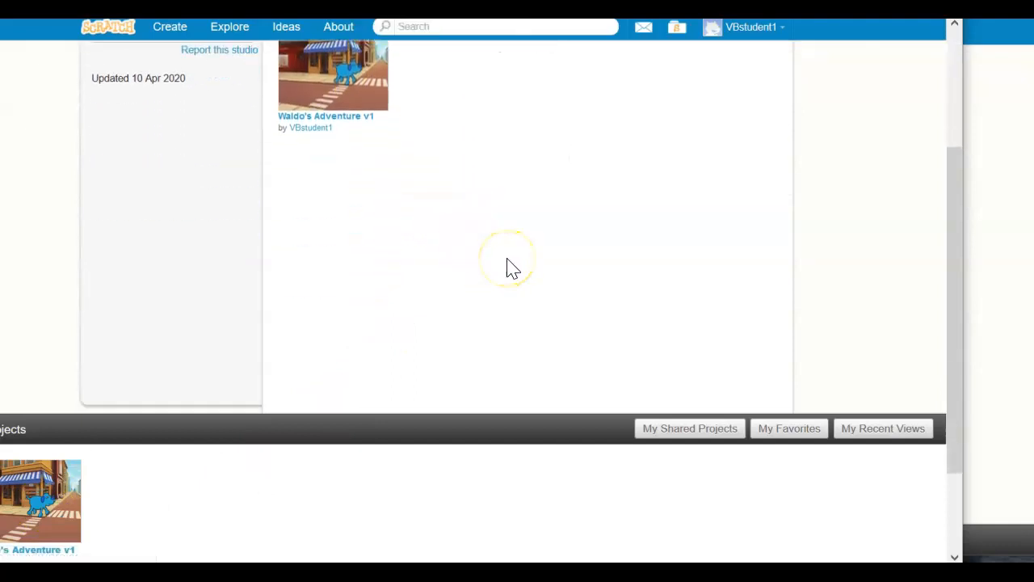
pyautogui.scroll(-2, 507, 260)
pyautogui.scroll(5, 505, 258)
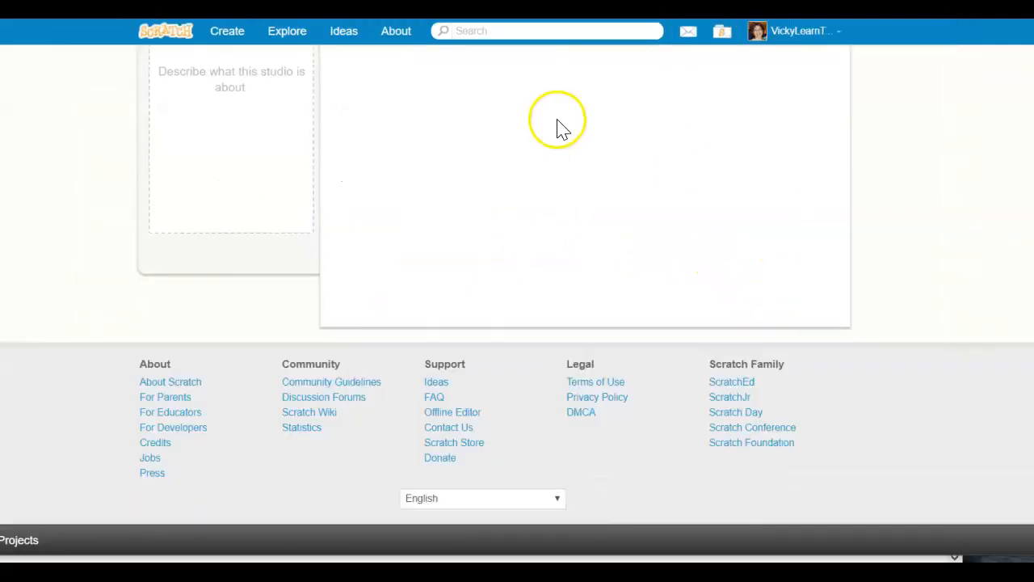
pyautogui.scroll(5, 559, 129)
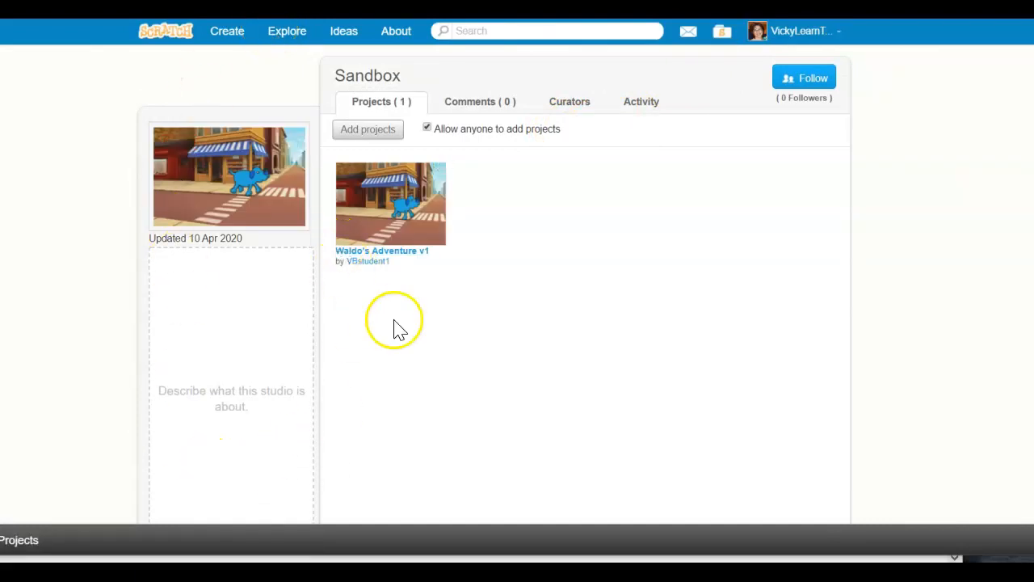
# In the teacher account's window, open Waldo's Adventure v1 from the Sandbox studio and check its comments and studios sections
pyautogui.moveTo(386, 217)
pyautogui.click(396, 206)
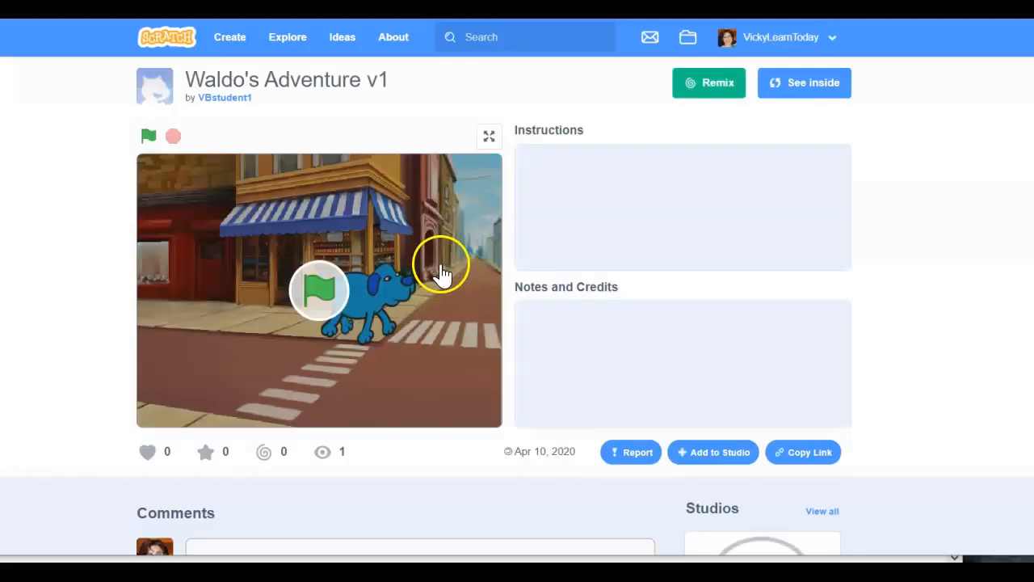
pyautogui.scroll(-3, 323, 372)
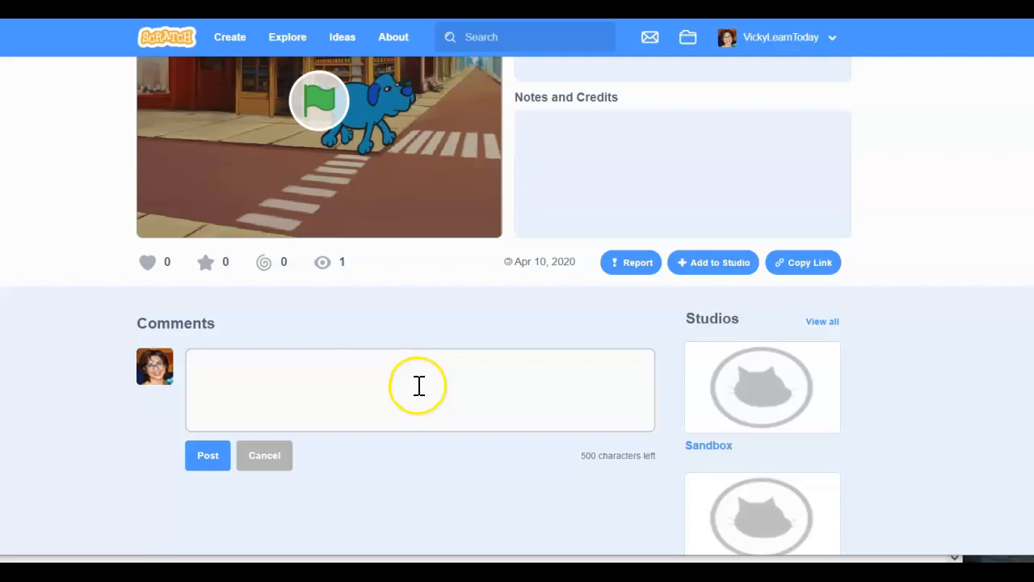
pyautogui.scroll(1, 419, 385)
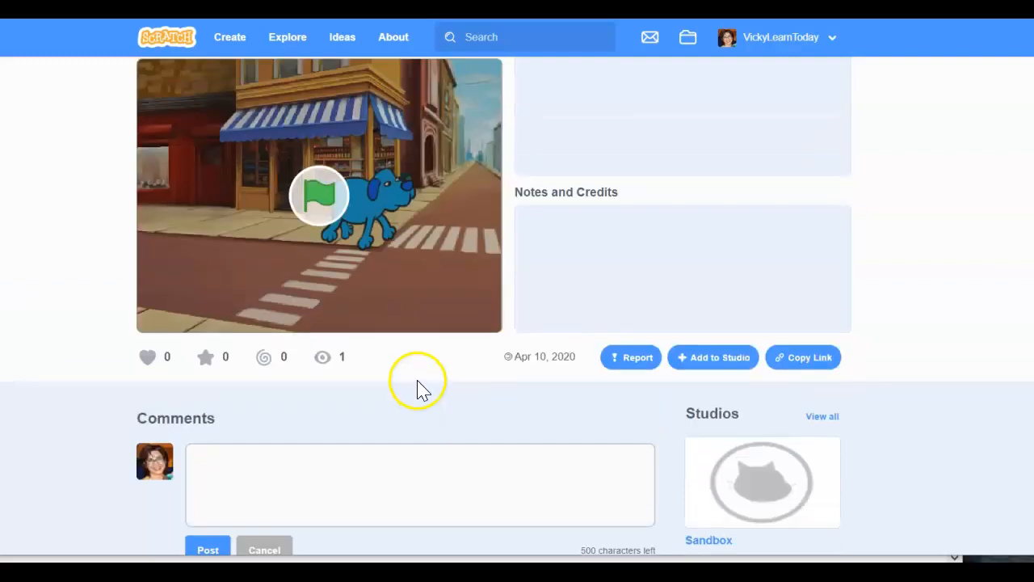